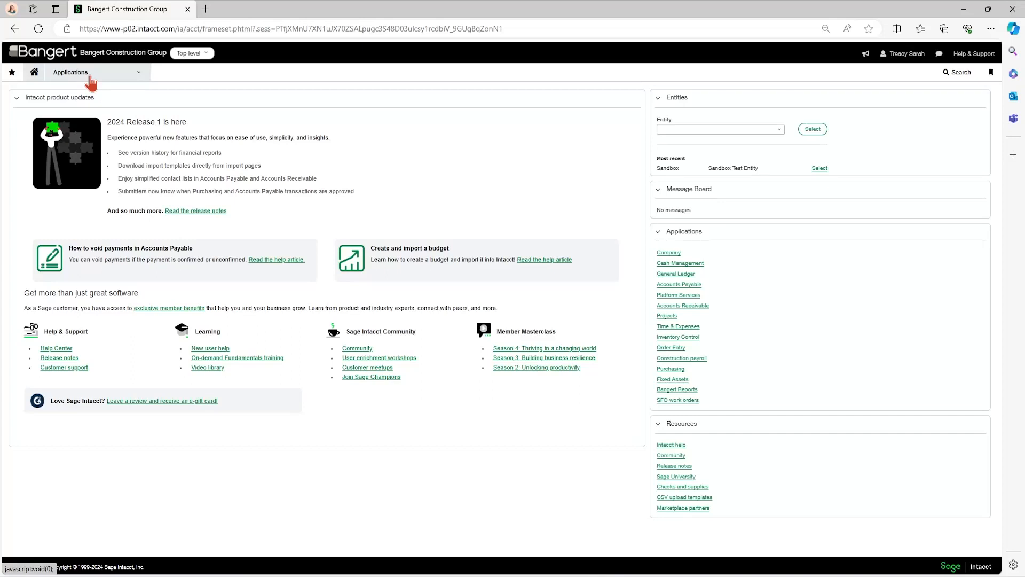
Navigate from Applications to Reports and into the Reports center
{"action": "left_click", "coordinate": [90, 78]}
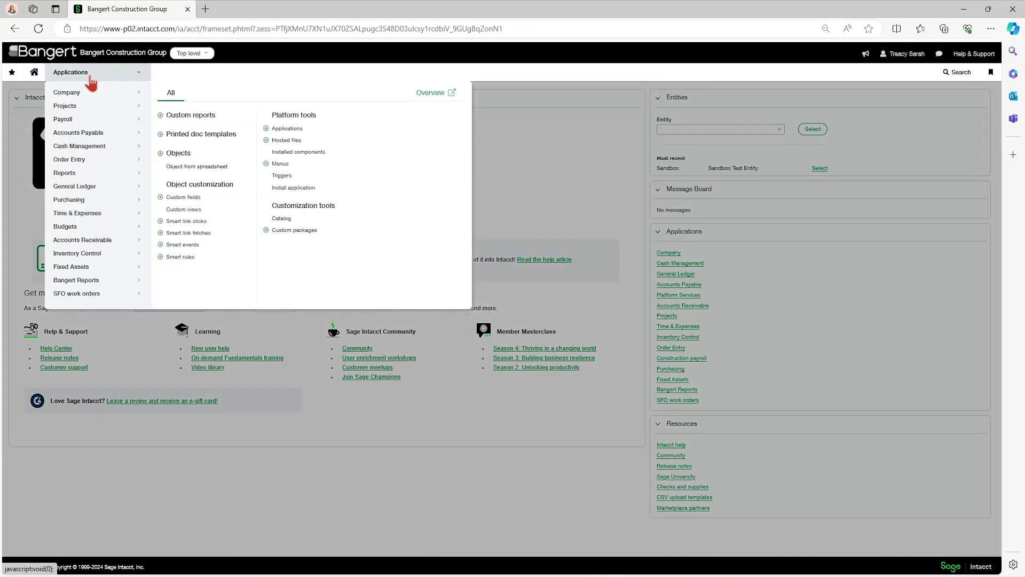
{"action": "left_click", "coordinate": [85, 179]}
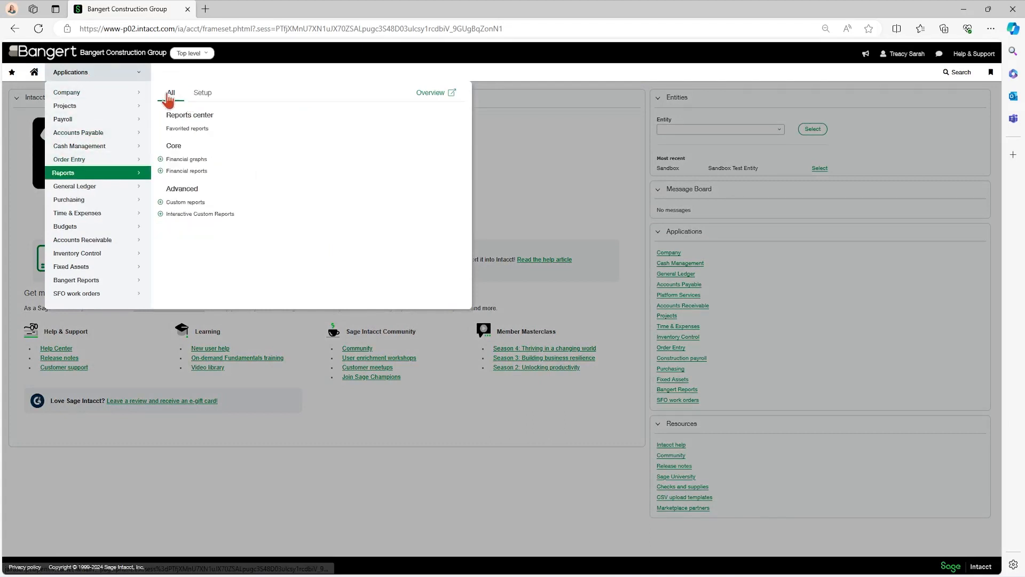
{"action": "left_click", "coordinate": [186, 116]}
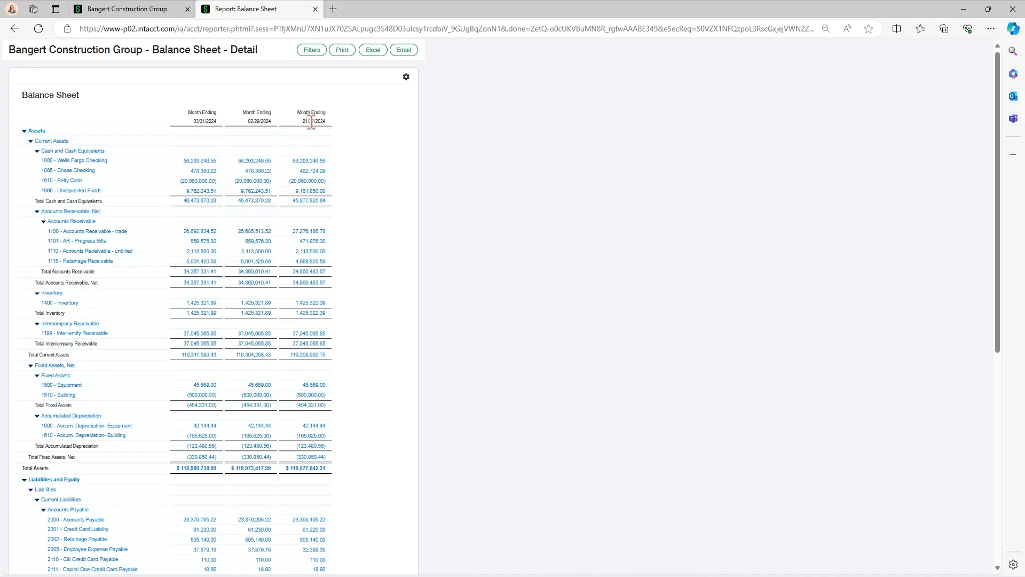
Close the preview and duplicate Balance Sheet - Detail as a copy named 'Bal sheet'
{"action": "left_click", "coordinate": [314, 8]}
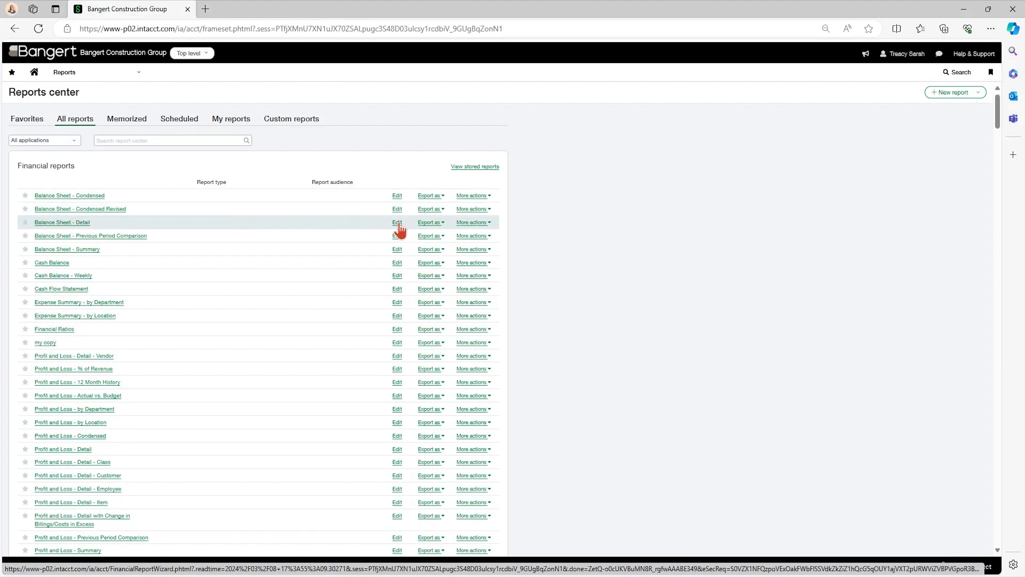
{"action": "left_click", "coordinate": [398, 224]}
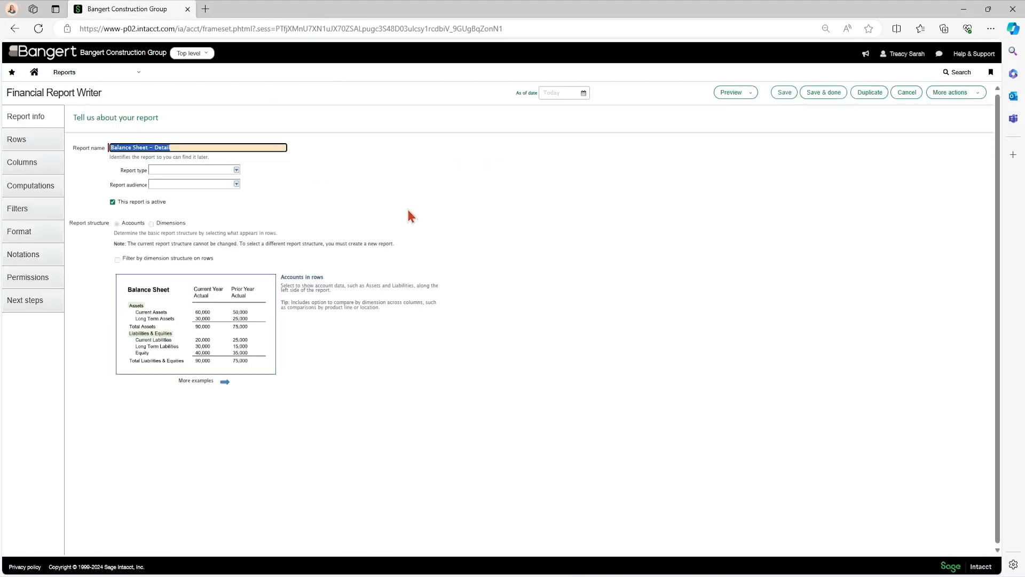
{"action": "left_click", "coordinate": [871, 94]}
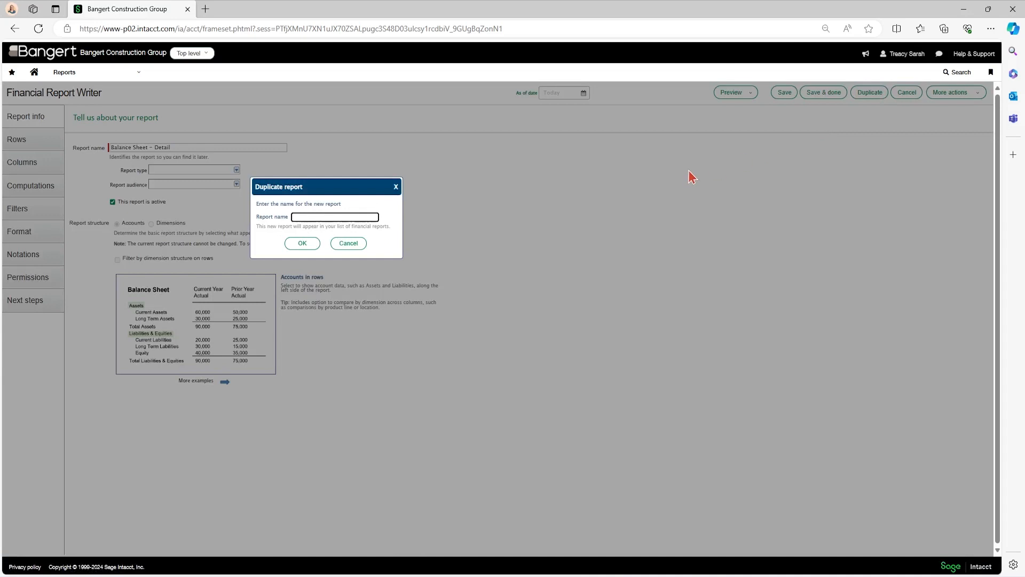
{"action": "type", "text": "bal sheet"}
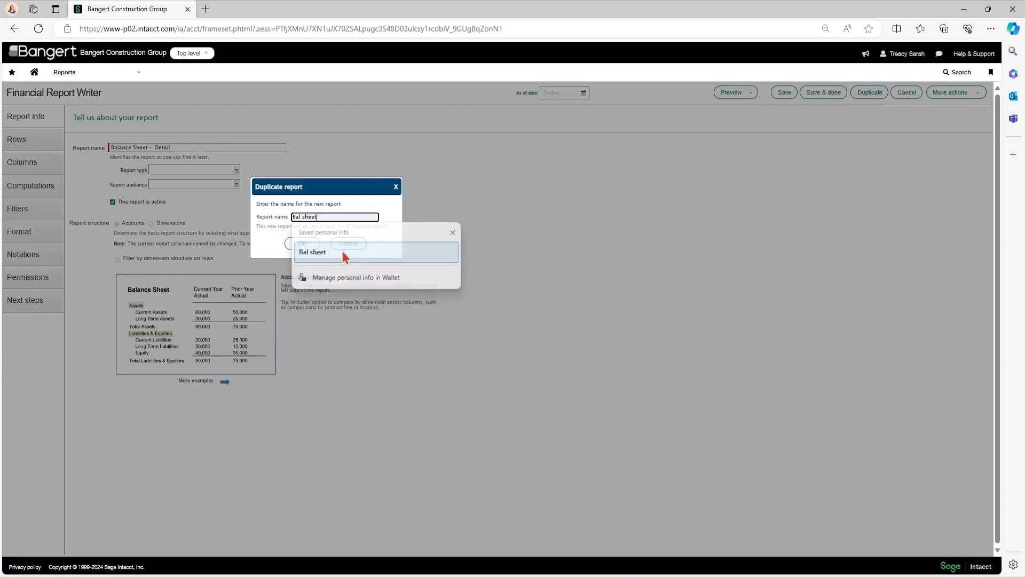
{"action": "left_click", "coordinate": [318, 249]}
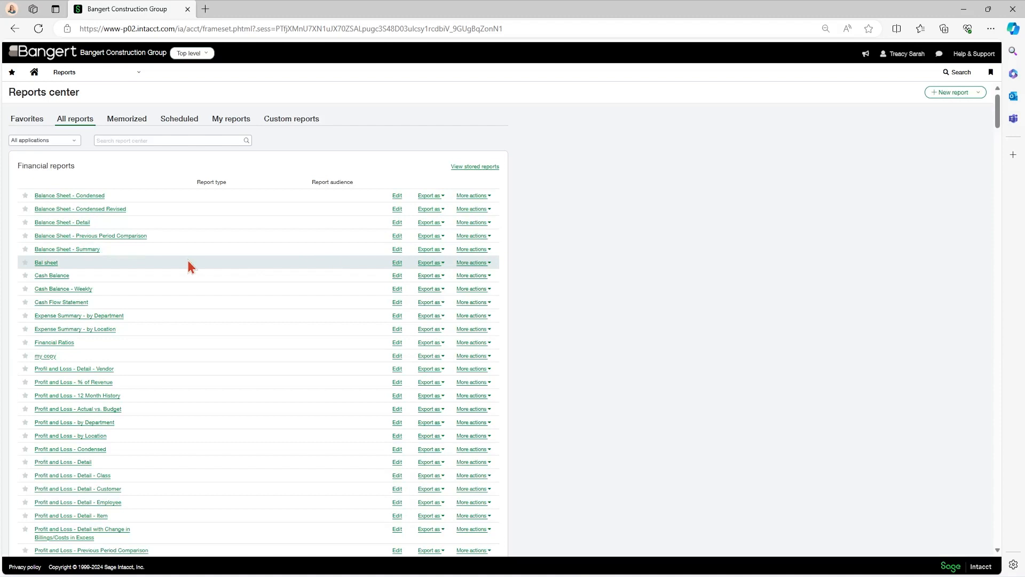
Edit the Bal sheet report, review its Rows, and show its Columns definitions
{"action": "left_click", "coordinate": [396, 263]}
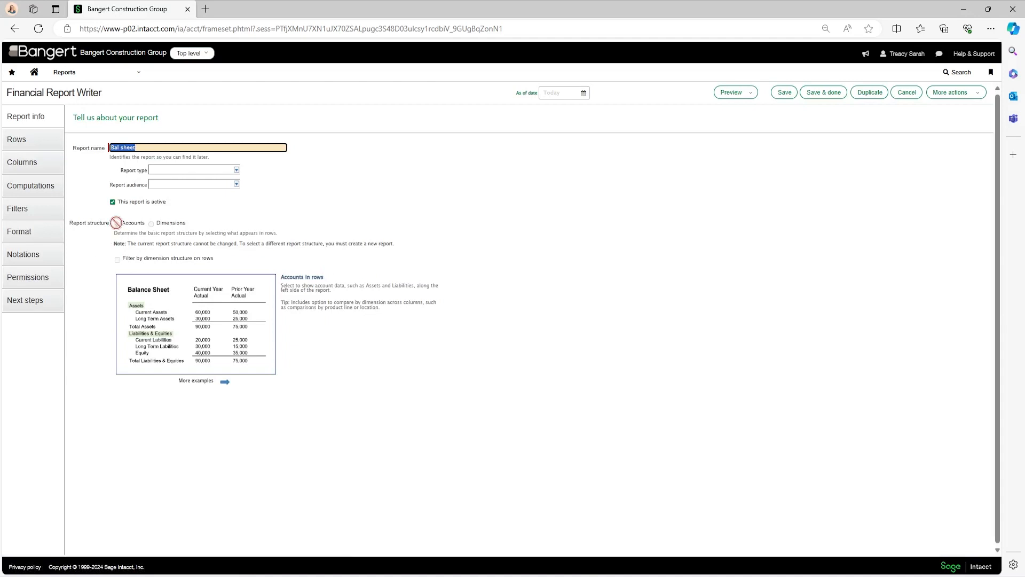
{"action": "left_click", "coordinate": [25, 143]}
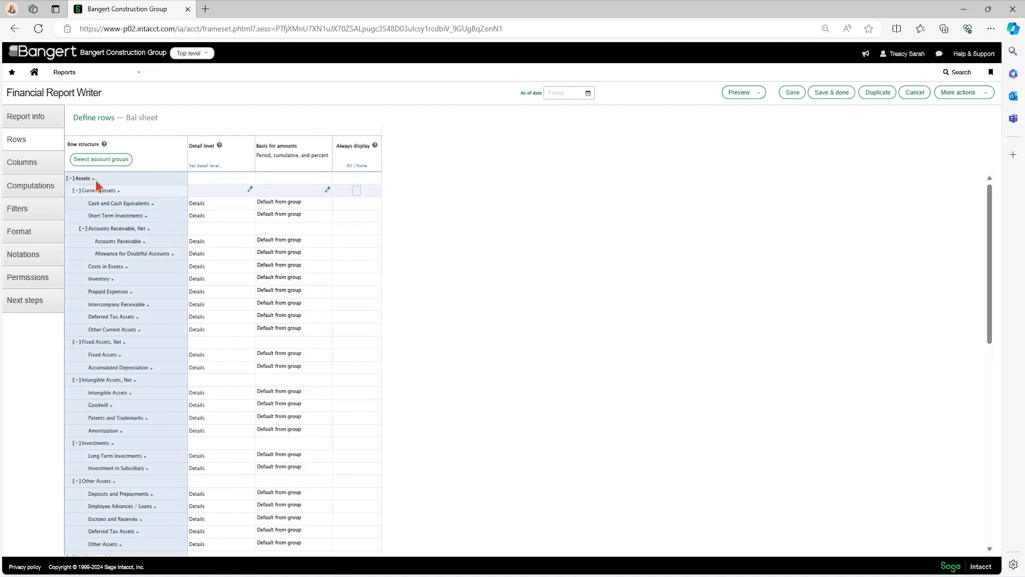
{"action": "left_click", "coordinate": [28, 167]}
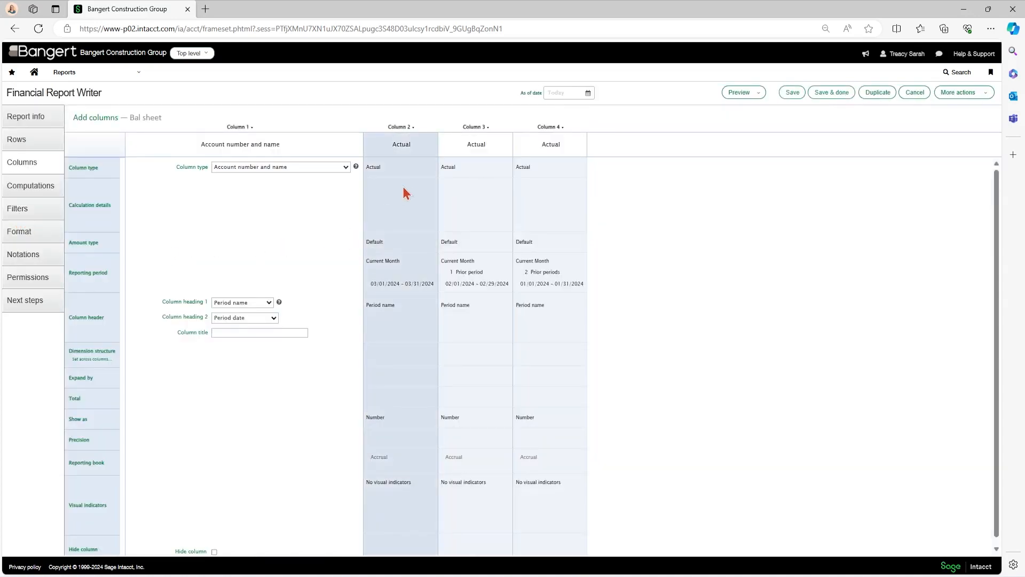
Set column 2 to Current Year To Date and column 3 to Prior Year To Date
{"action": "left_click", "coordinate": [401, 177]}
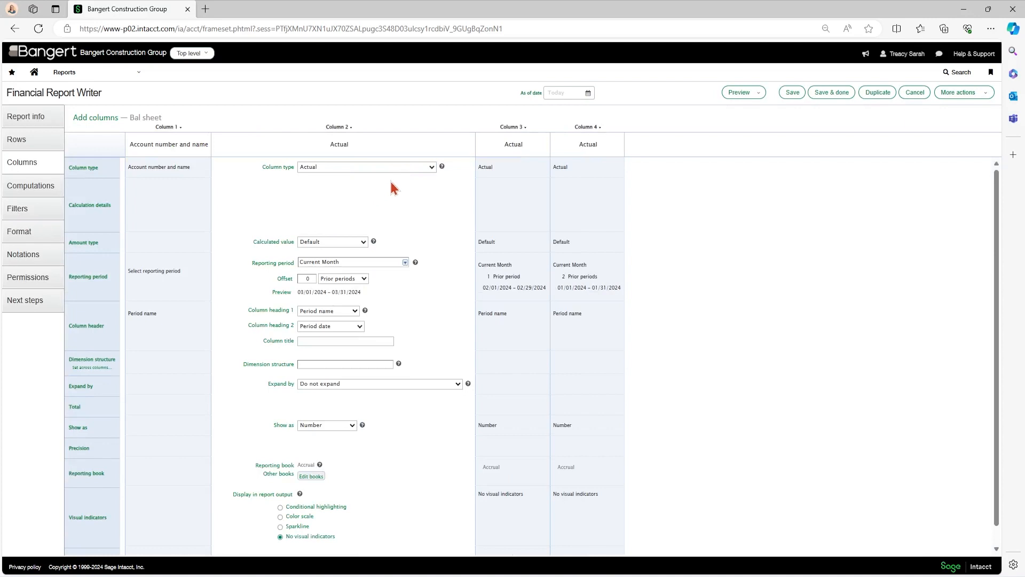
{"action": "left_click", "coordinate": [406, 265]}
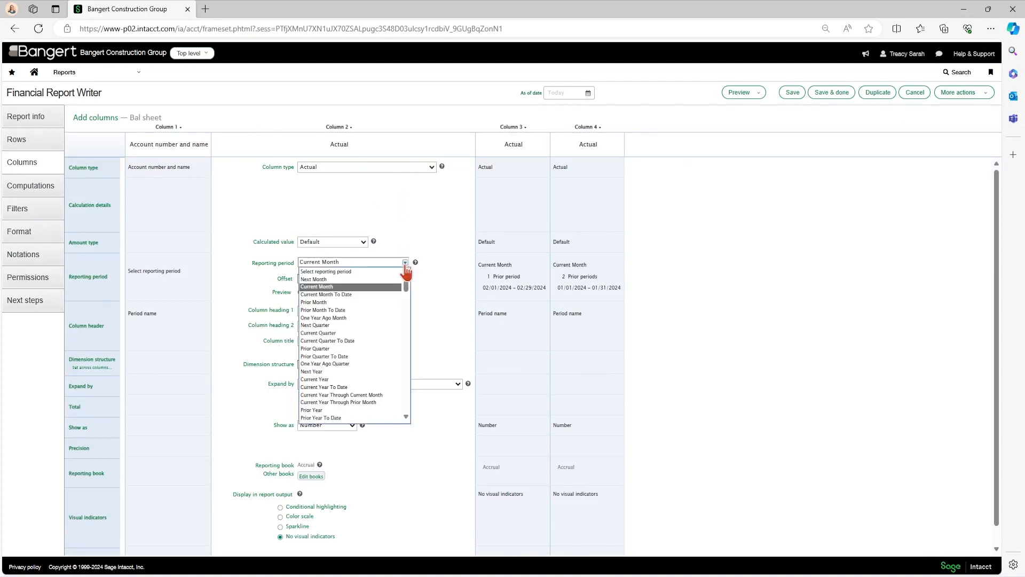
{"action": "left_click", "coordinate": [348, 387]}
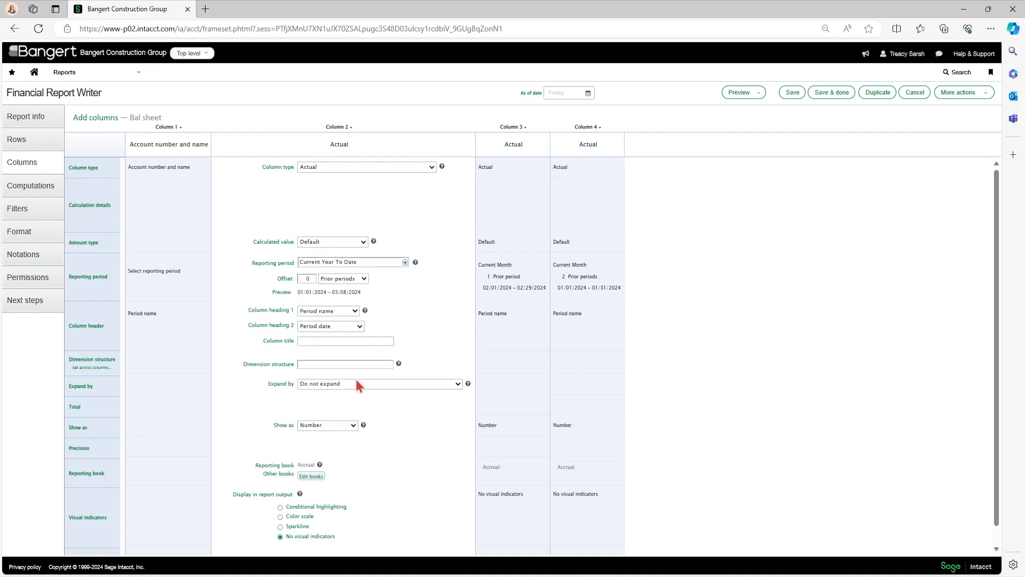
{"action": "left_click", "coordinate": [515, 205]}
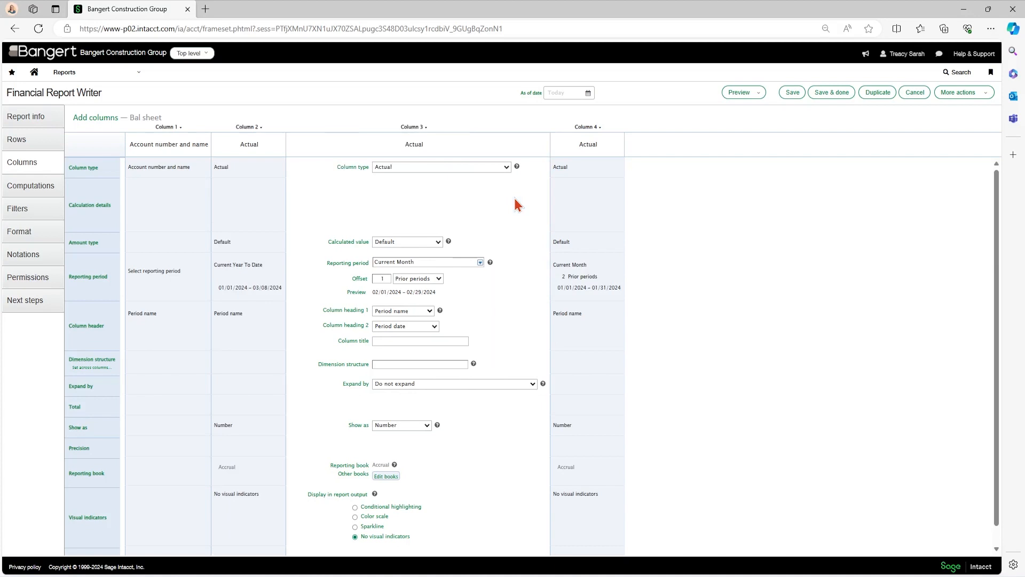
{"action": "left_click", "coordinate": [480, 263]}
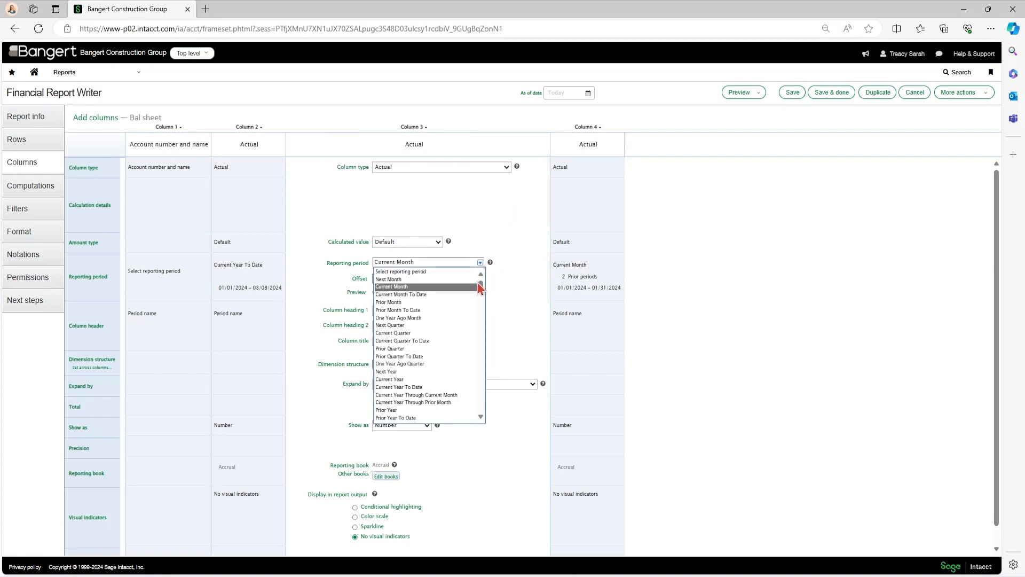
{"action": "left_click", "coordinate": [410, 417]}
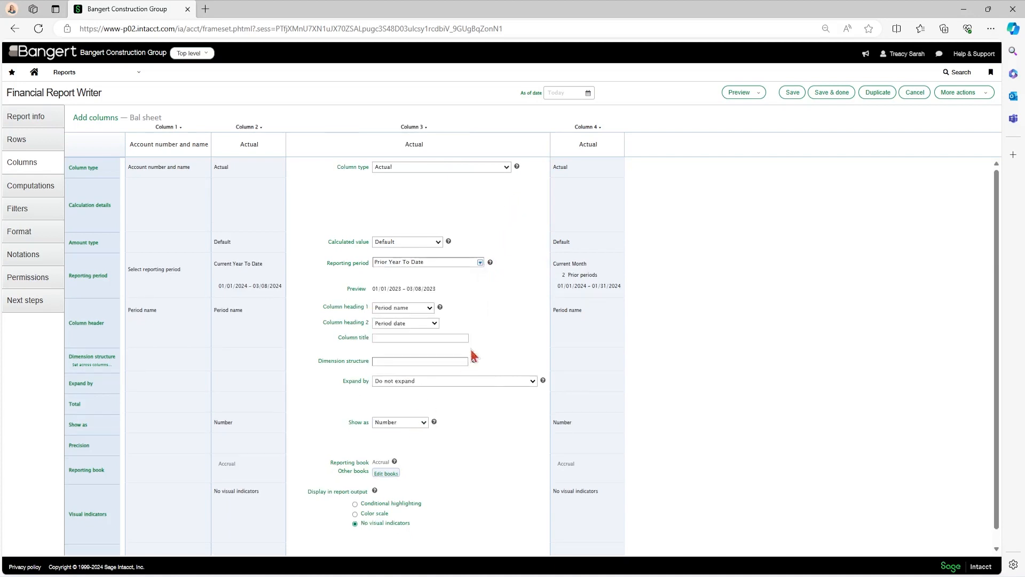
Remove column 4 from the Bal sheet report
{"action": "left_click", "coordinate": [598, 128]}
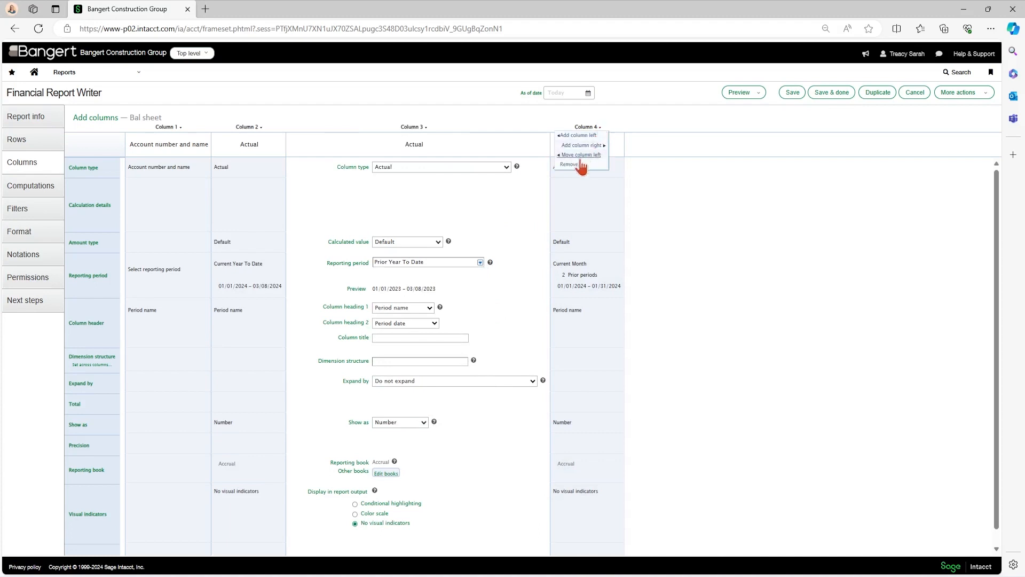
{"action": "left_click", "coordinate": [590, 130]}
{"action": "left_click", "coordinate": [574, 163]}
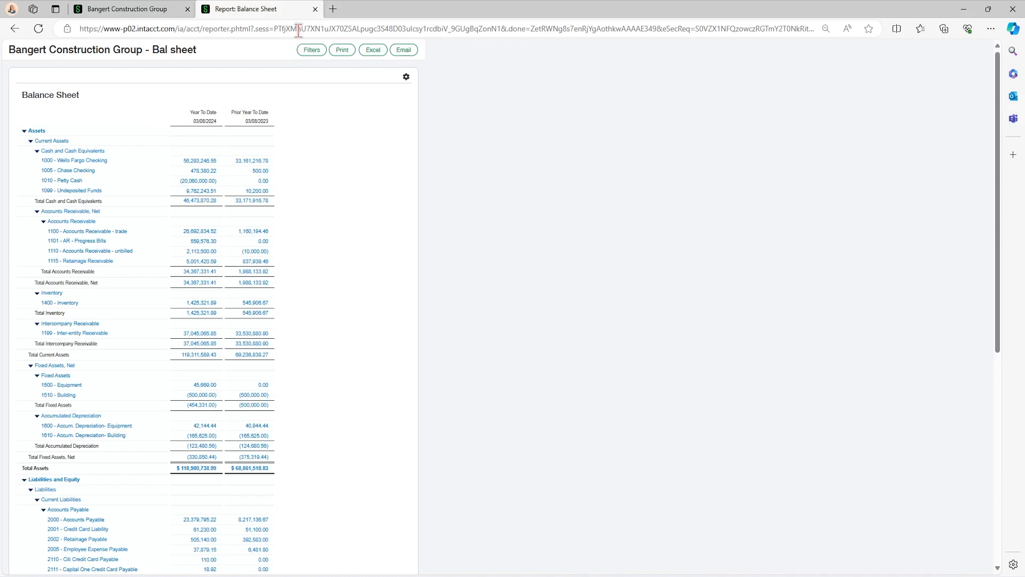
Close the Bal sheet preview and return to the Sage Intacct home page
{"action": "left_click", "coordinate": [315, 9]}
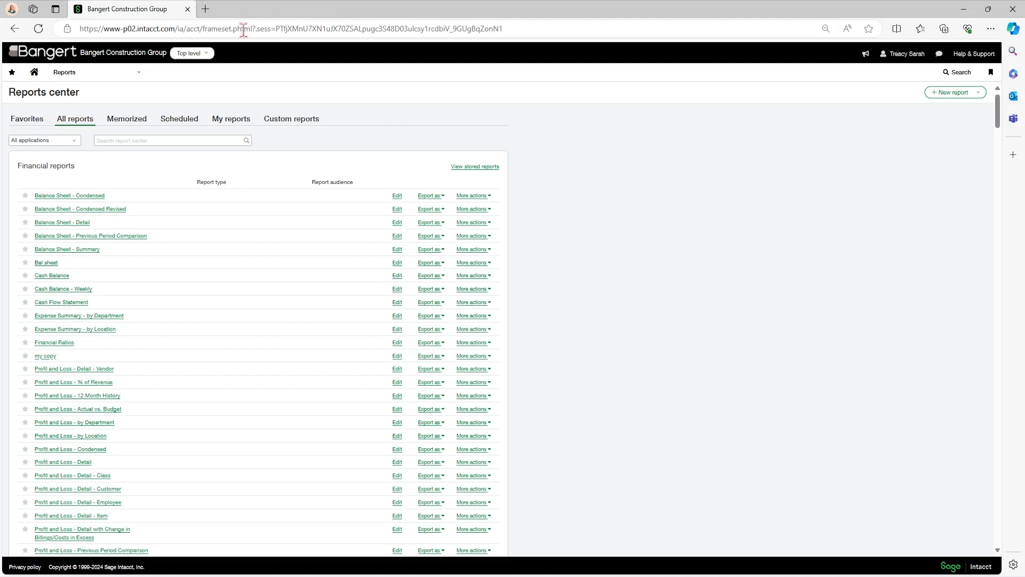
{"action": "left_click", "coordinate": [34, 73]}
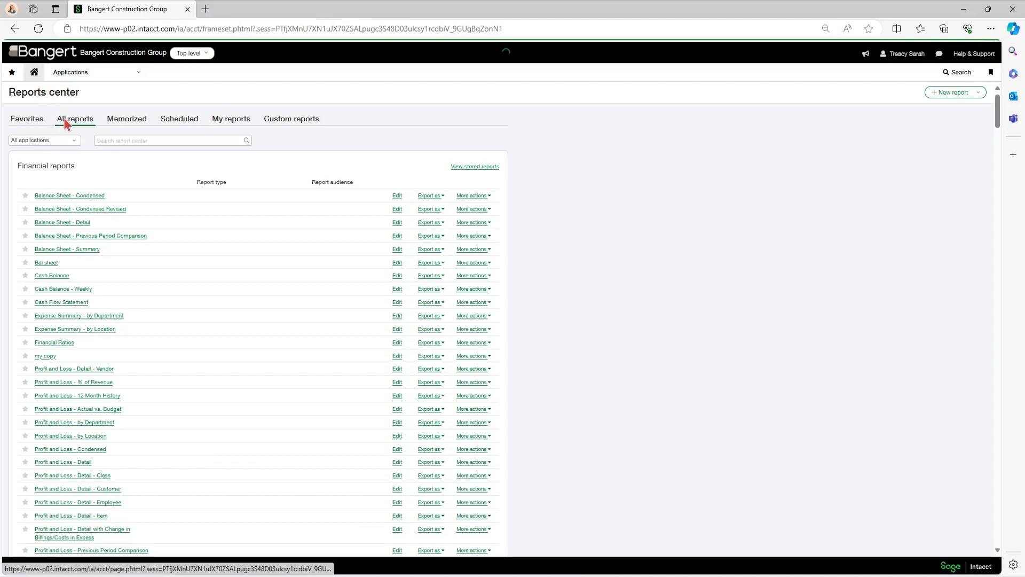